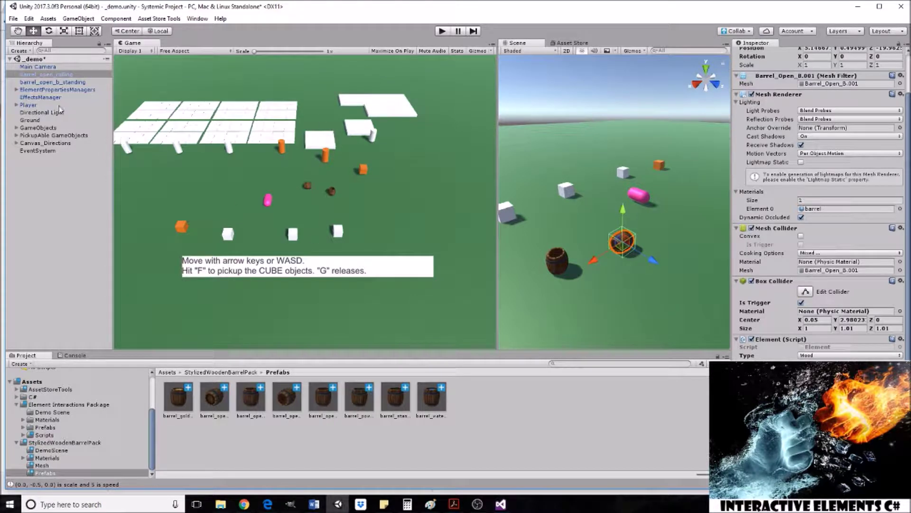
Step: Expand the ElementPropertiesManagers object in the scene and open the Element Interactions Package's Prefabs > Managers folder
{"action": "left_click", "coordinate": [78, 90]}
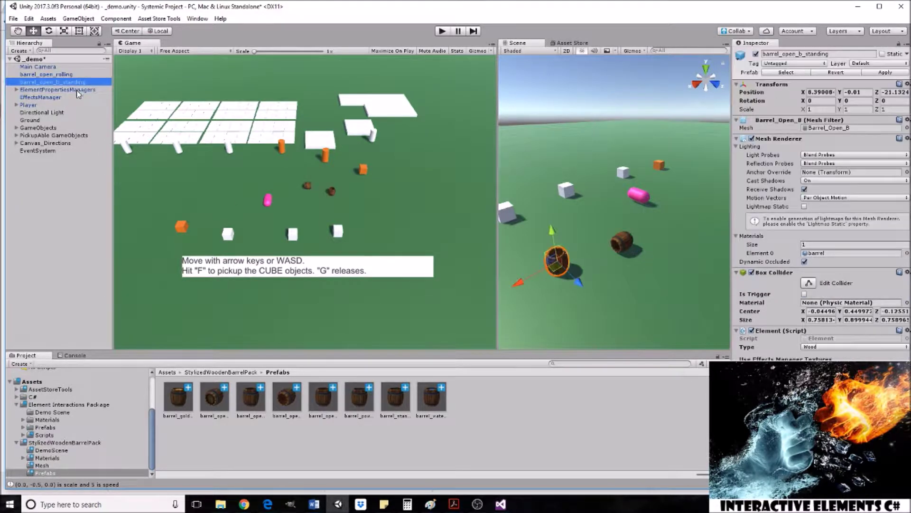
{"action": "left_click", "coordinate": [15, 90]}
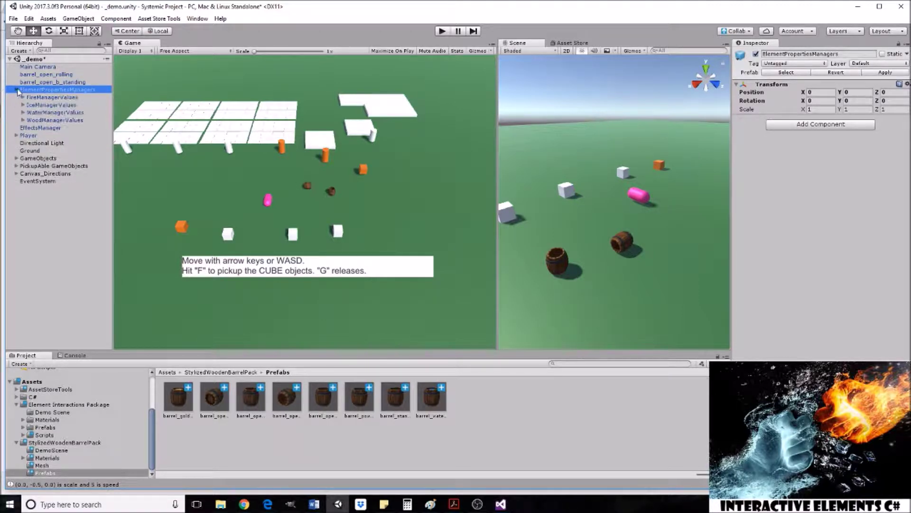
{"action": "left_click", "coordinate": [23, 435]}
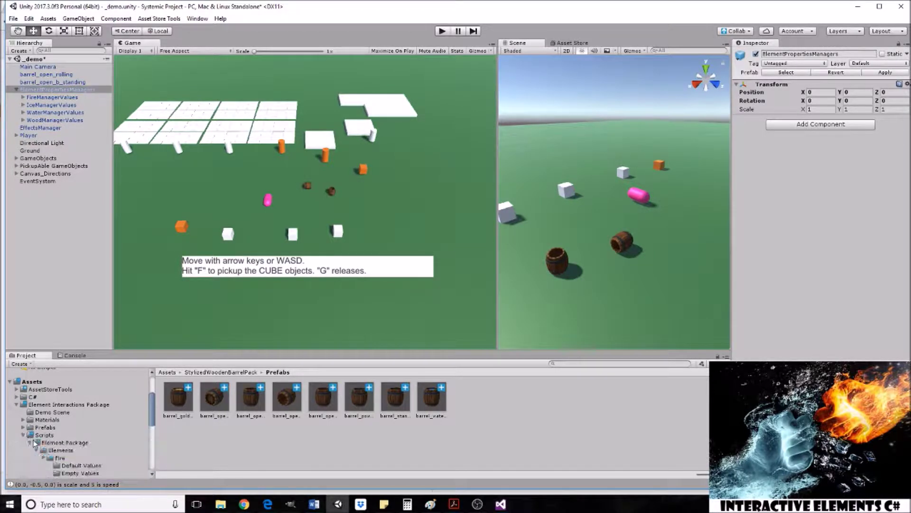
{"action": "scroll", "coordinate": [60, 432], "scroll_direction": "down", "scroll_amount": 4}
{"action": "scroll", "coordinate": [61, 433], "scroll_direction": "up", "scroll_amount": 2}
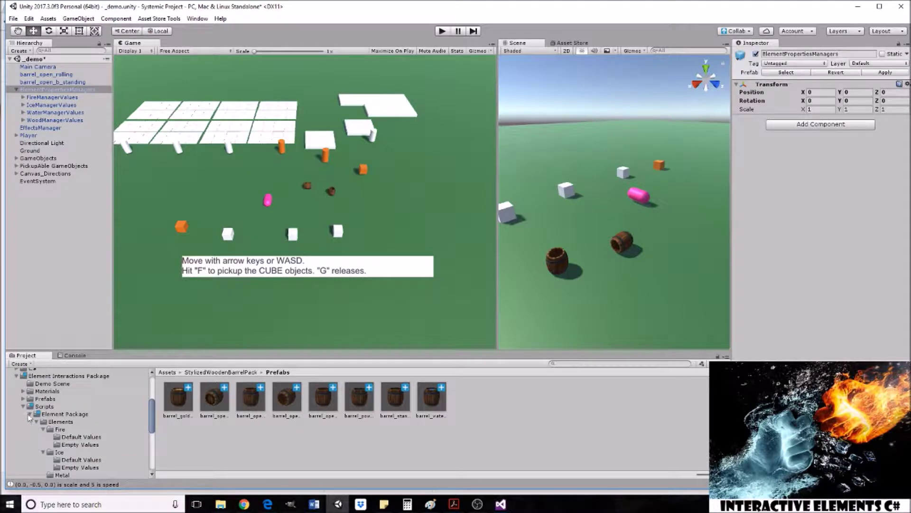
{"action": "left_click", "coordinate": [29, 415]}
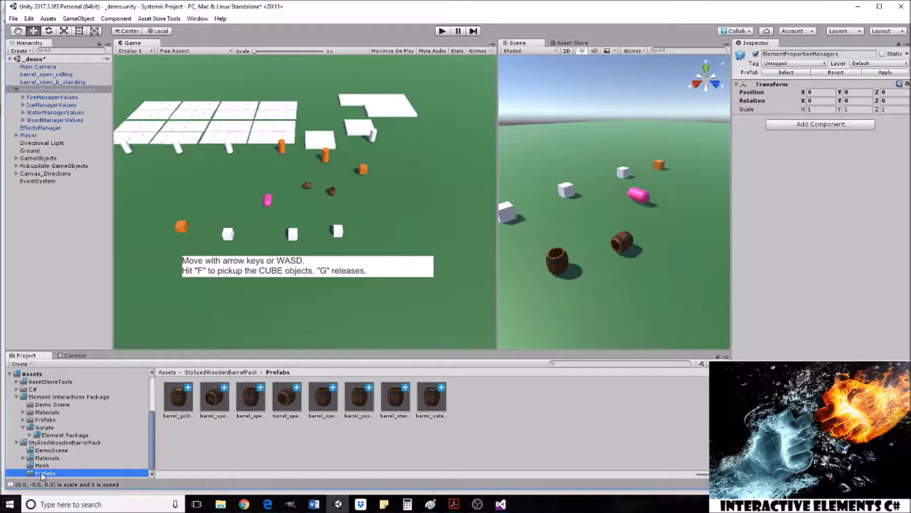
{"action": "left_click", "coordinate": [59, 421]}
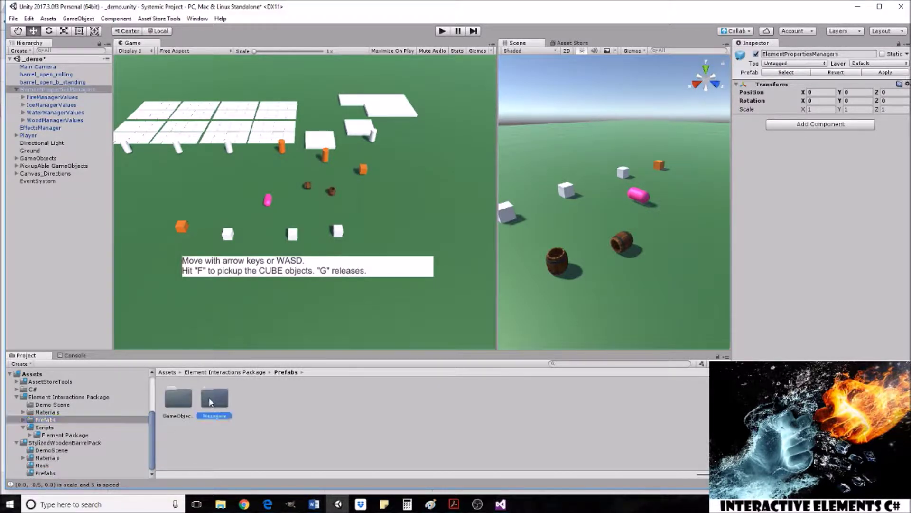
{"action": "double_click", "coordinate": [213, 400]}
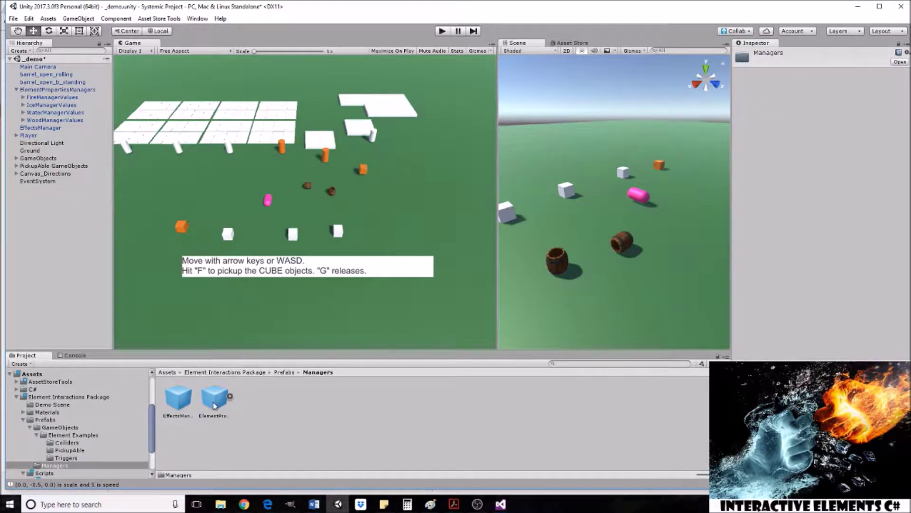
Step: Add a second ElementPropertiesManagers prefab instance to the scene and delete it again
{"action": "left_click_drag", "start_coordinate": [214, 400], "coordinate": [73, 249]}
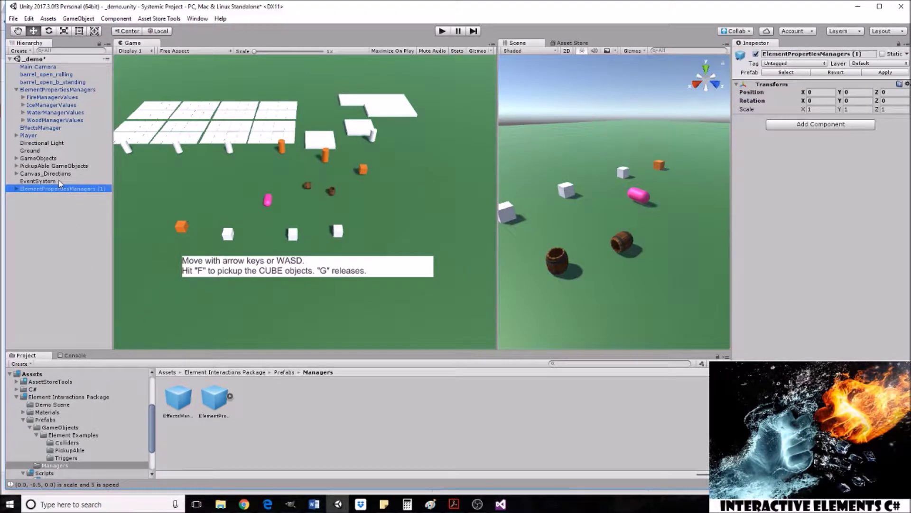
{"action": "key", "text": "Delete"}
Step: Inspect the temperature triggers and clamping properties of FireManagerValues and IceManagerValues under ElementPropertiesManagers
{"action": "left_click", "coordinate": [65, 90]}
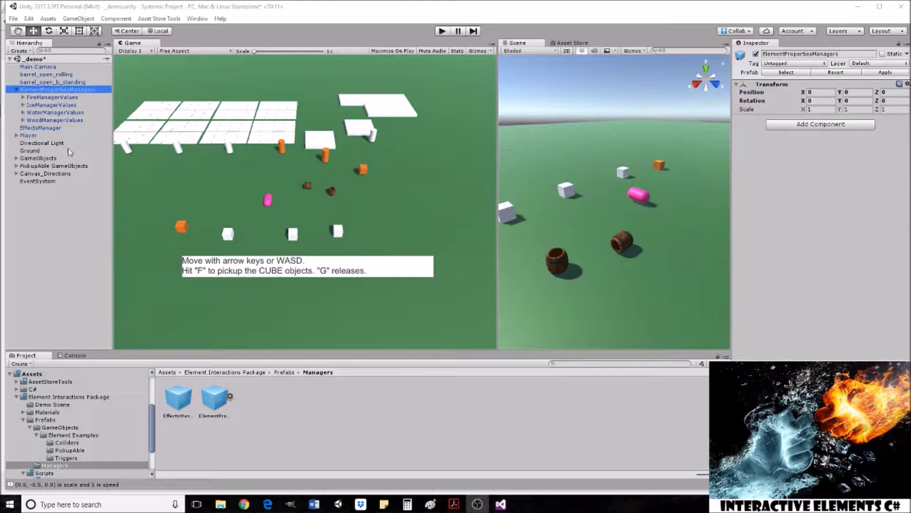
{"action": "left_click", "coordinate": [70, 105]}
{"action": "left_click", "coordinate": [70, 97]}
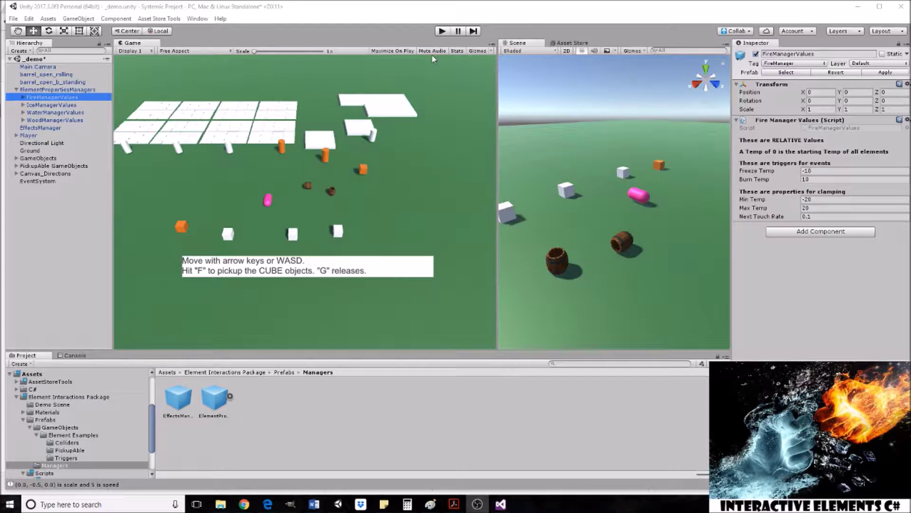
{"action": "left_click", "coordinate": [71, 104]}
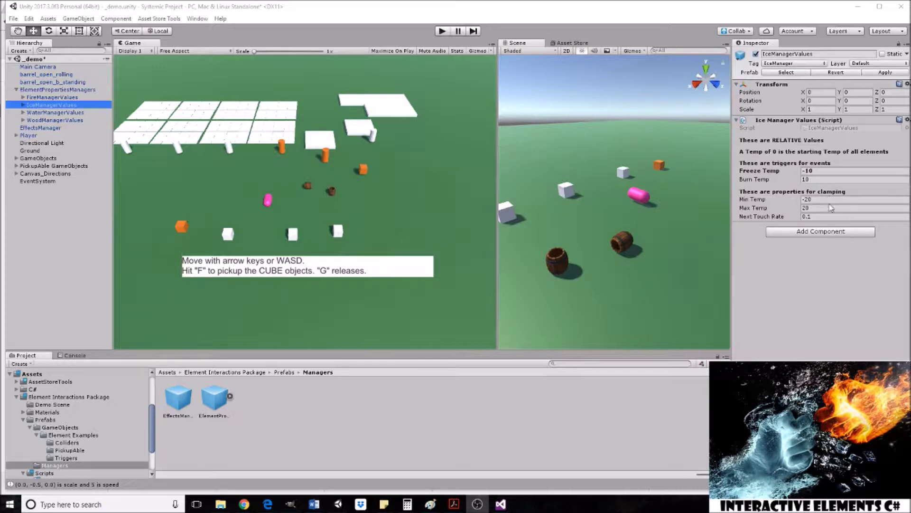
Step: Expand FireManagerValues and compare its on-touch Reaction Values with the temperature triggers of WoodManagerValues
{"action": "left_click", "coordinate": [65, 97]}
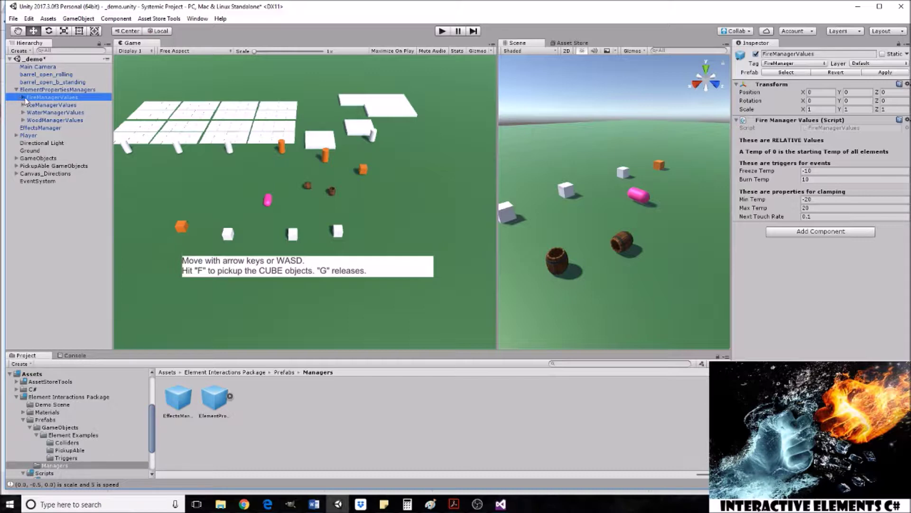
{"action": "left_click", "coordinate": [23, 98]}
{"action": "left_click", "coordinate": [71, 106]}
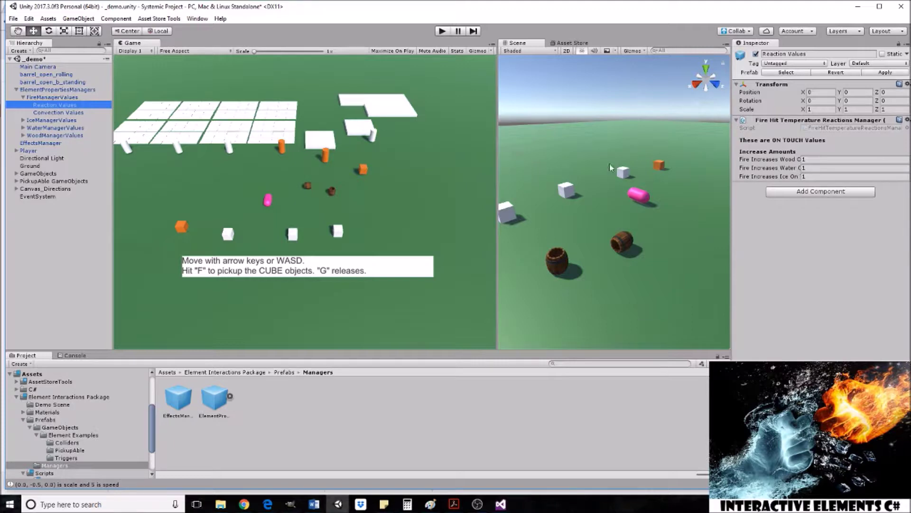
{"action": "left_click", "coordinate": [78, 137]}
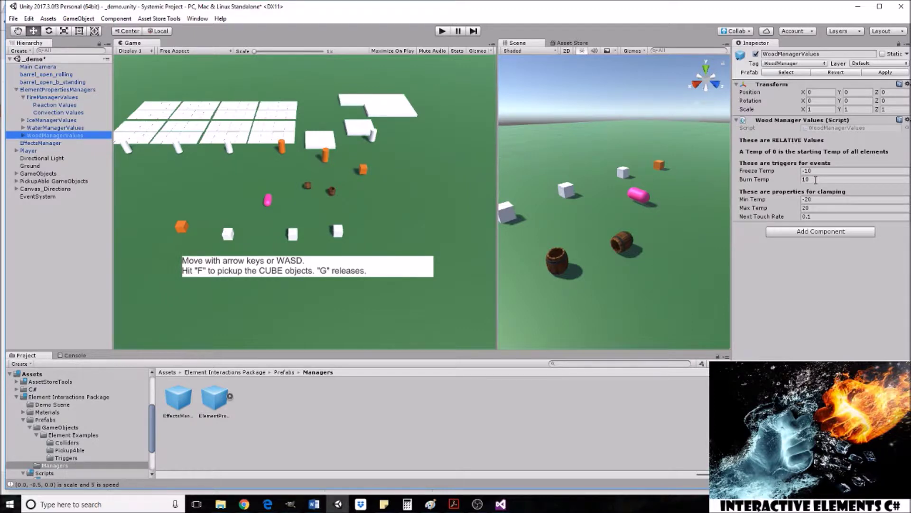
{"action": "left_click", "coordinate": [69, 98]}
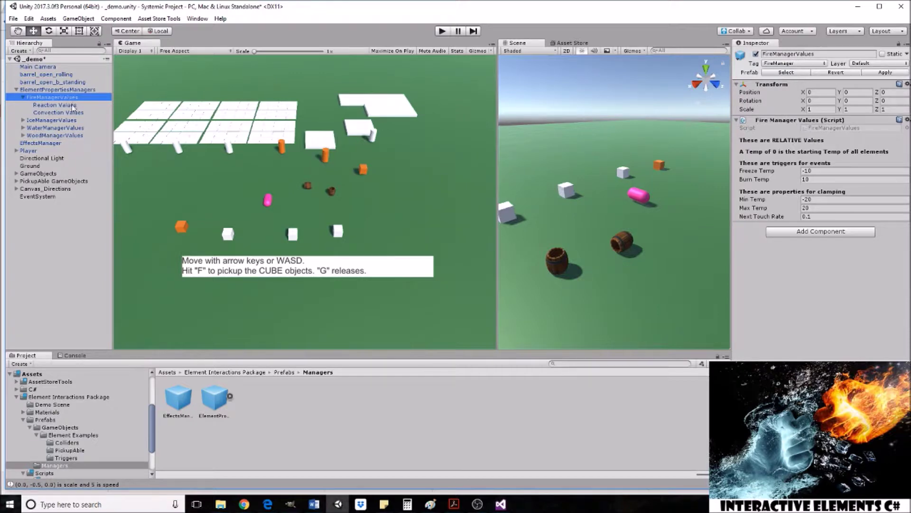
{"action": "left_click", "coordinate": [70, 105]}
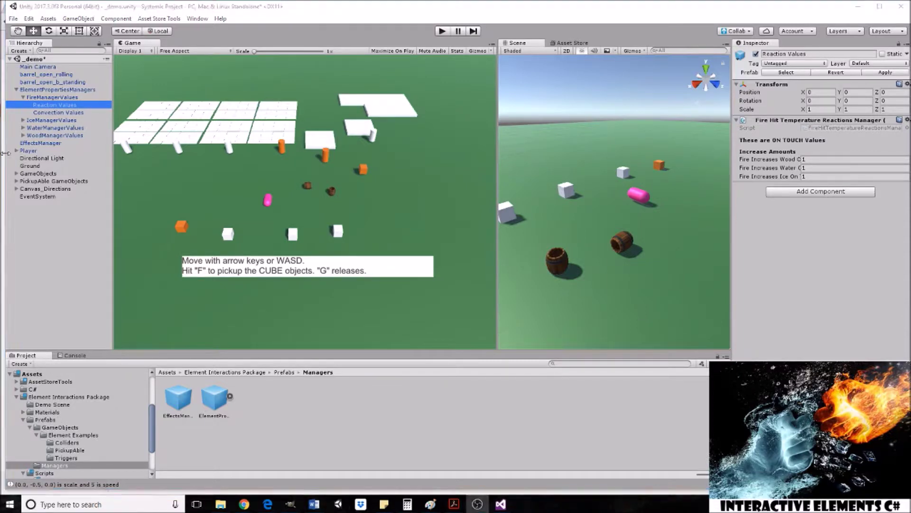
Step: Expand IceManagerValues, WaterManagerValues and WoodManagerValues to show their child value objects
{"action": "left_click", "coordinate": [23, 121]}
{"action": "left_click", "coordinate": [23, 135]}
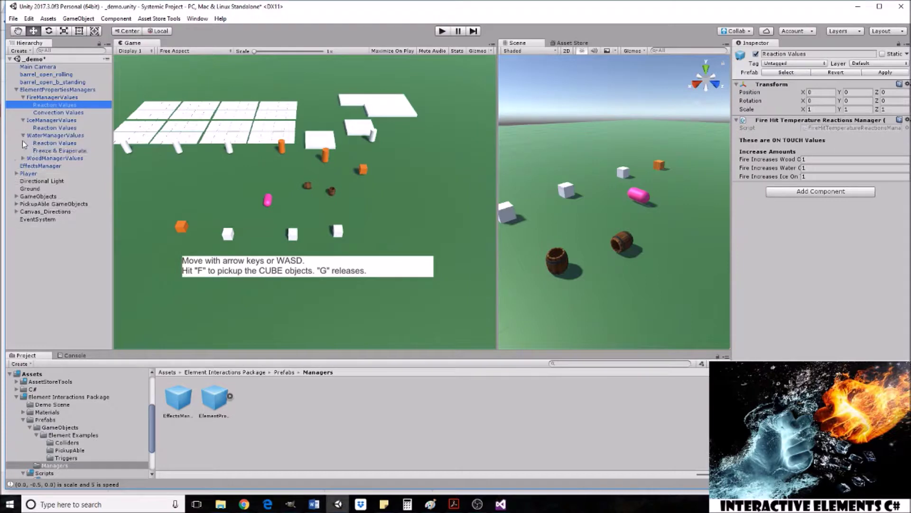
{"action": "left_click", "coordinate": [23, 159]}
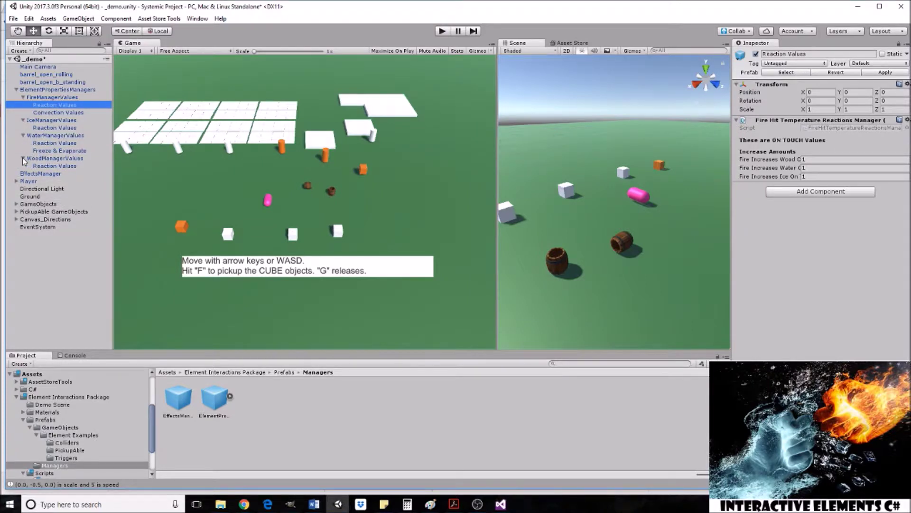
Step: Set the wood temperature increase in the fire manager's Convection Values to 1
{"action": "left_click", "coordinate": [85, 113]}
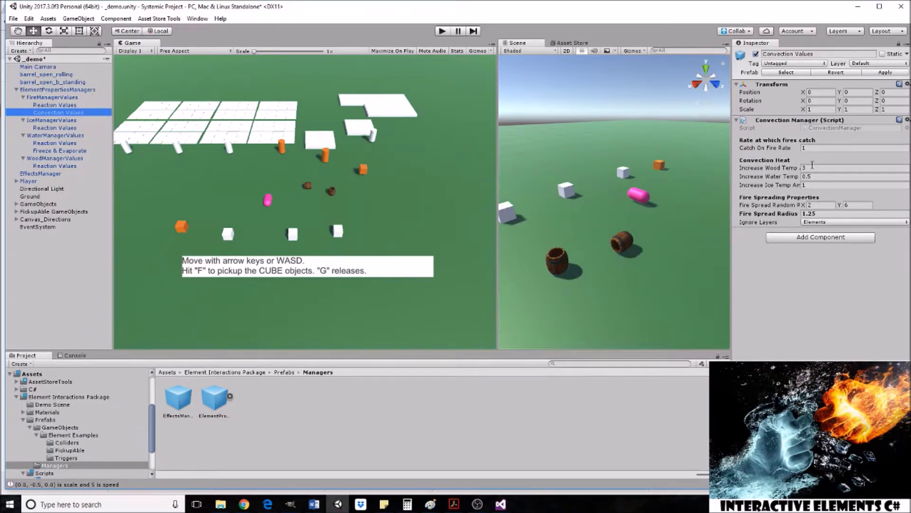
{"action": "left_click", "coordinate": [812, 167]}
{"action": "type", "text": "1"}
Step: Set the wood increase amount in the fire manager's Reaction Values to 3, and return to Convection Values
{"action": "left_click", "coordinate": [66, 106]}
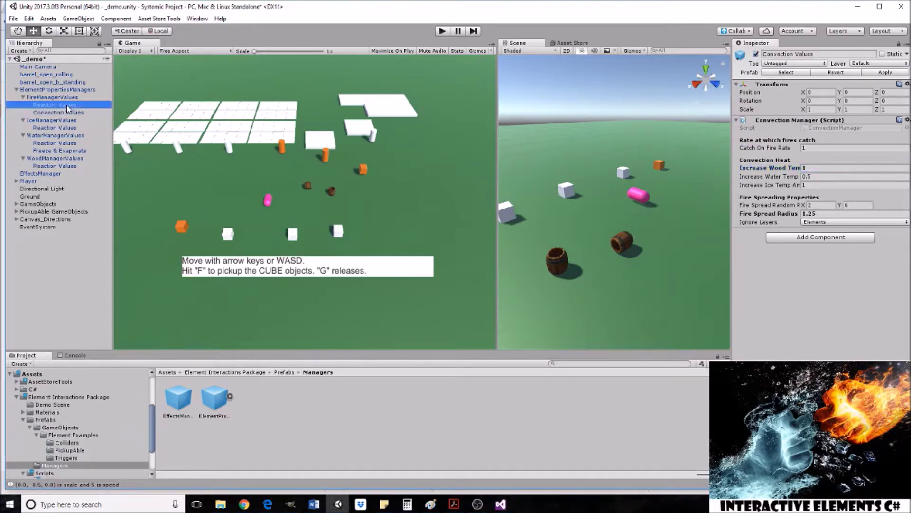
{"action": "left_click", "coordinate": [808, 159]}
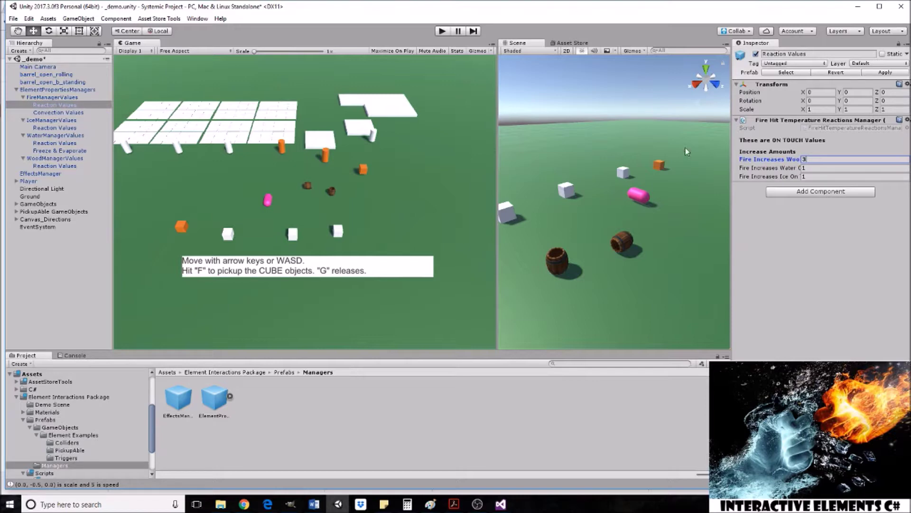
{"action": "left_click", "coordinate": [81, 114]}
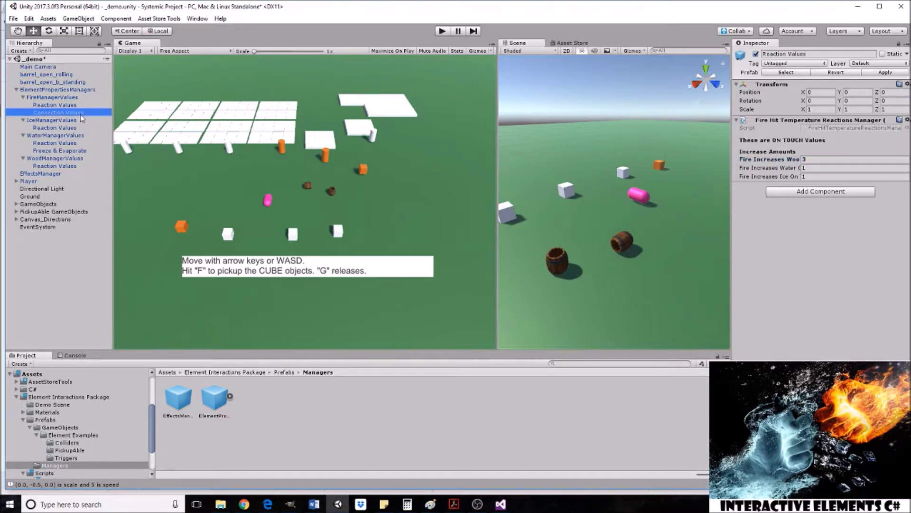
{"action": "key", "text": "Up"}
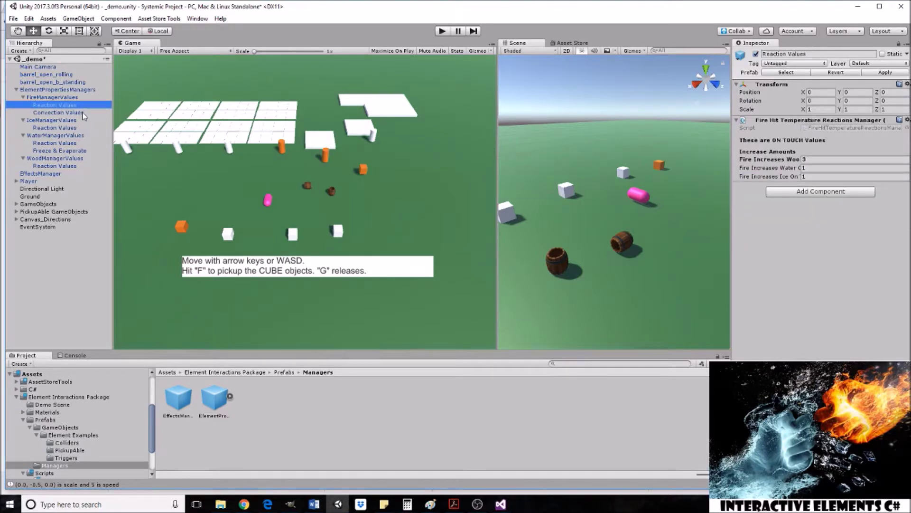
{"action": "left_click", "coordinate": [83, 115]}
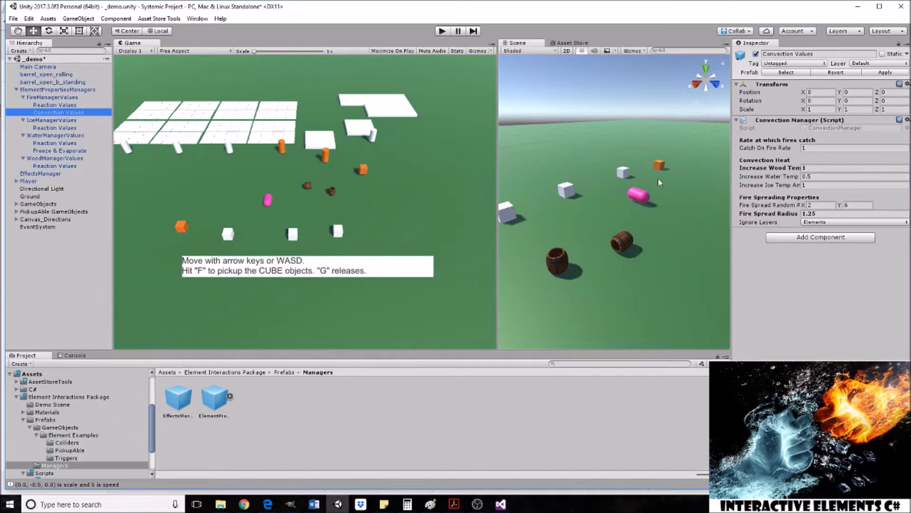
Step: Select the Fire Pickup (1) cube, run the game, and examine the cube's fire spread sphere up close
{"action": "left_click", "coordinate": [660, 164]}
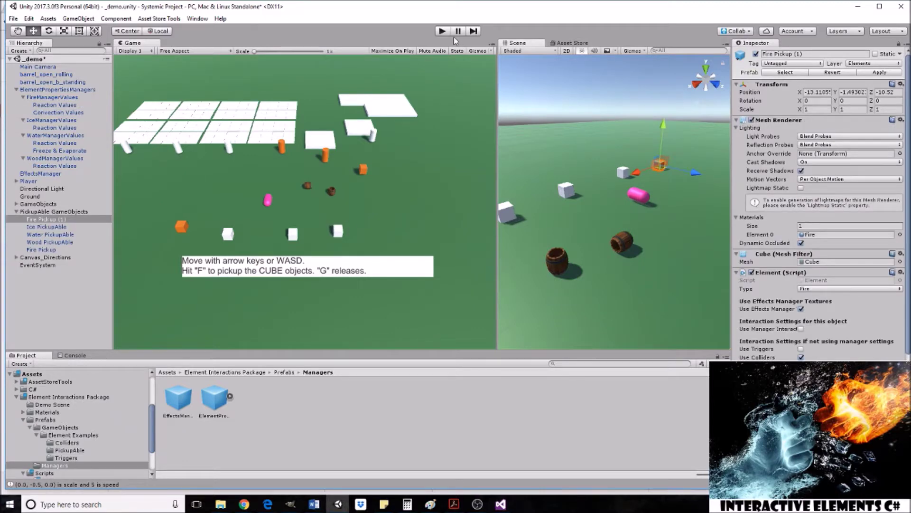
{"action": "left_click", "coordinate": [442, 31]}
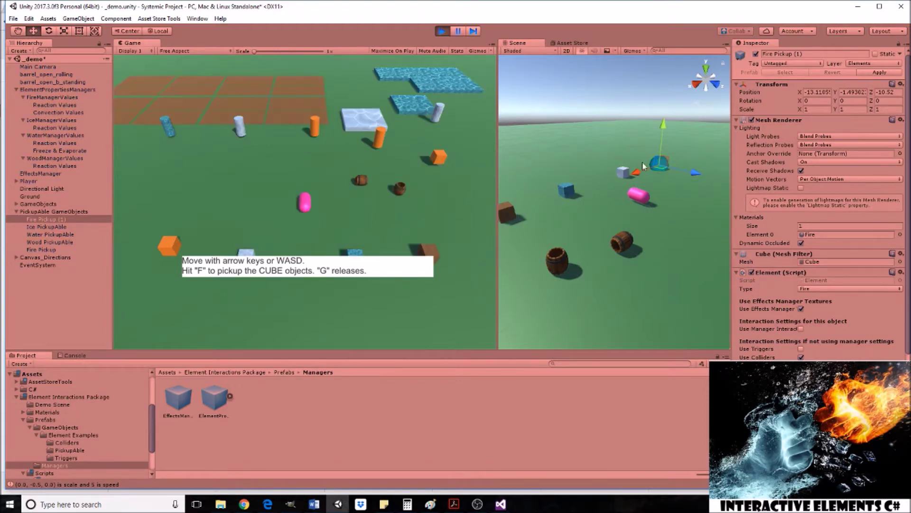
{"action": "scroll", "coordinate": [667, 177], "scroll_direction": "up", "scroll_amount": 3}
{"action": "middle_click_drag", "start_coordinate": [677, 160], "coordinate": [560, 280]}
{"action": "scroll", "coordinate": [617, 236], "scroll_direction": "up", "scroll_amount": 2}
{"action": "scroll", "coordinate": [617, 233], "scroll_direction": "up", "scroll_amount": 2}
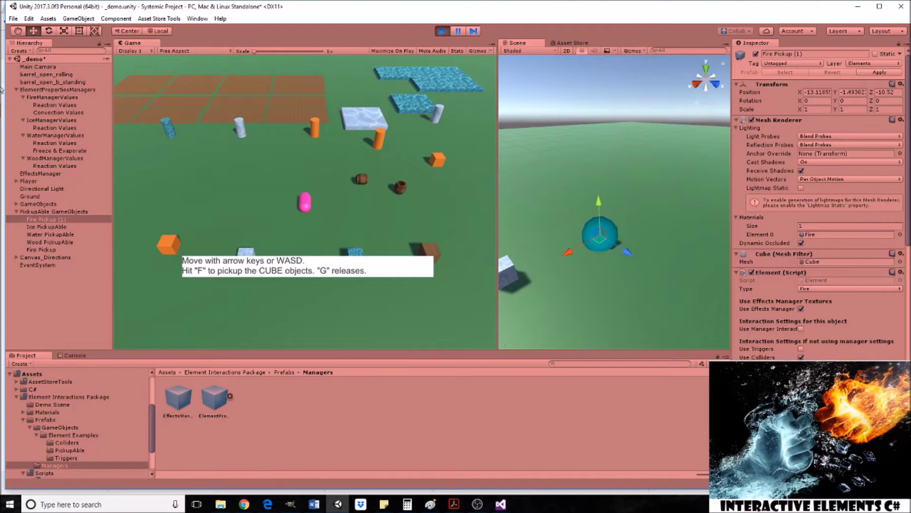
Step: Check the Fire Spread Radius in Convection Values against the fire cube, and stop the game
{"action": "left_click", "coordinate": [52, 112]}
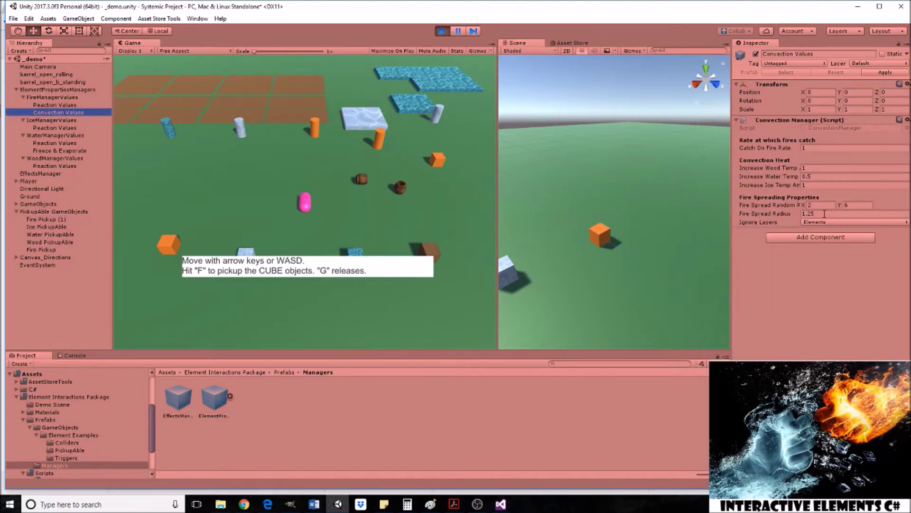
{"action": "left_click", "coordinate": [600, 234]}
{"action": "left_click", "coordinate": [442, 32]}
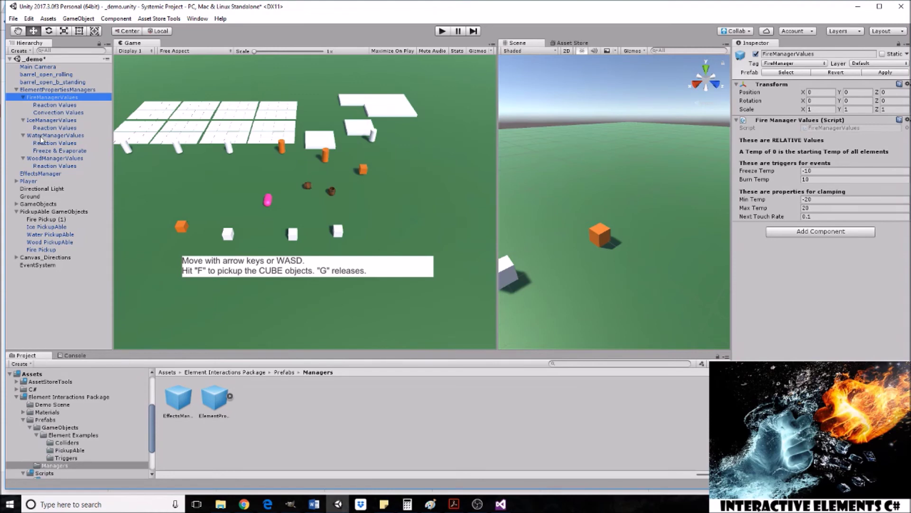
Step: Review the ElementPropertiesManagers object, its FireManagerValues and the fire Reaction Values again
{"action": "left_click", "coordinate": [70, 91]}
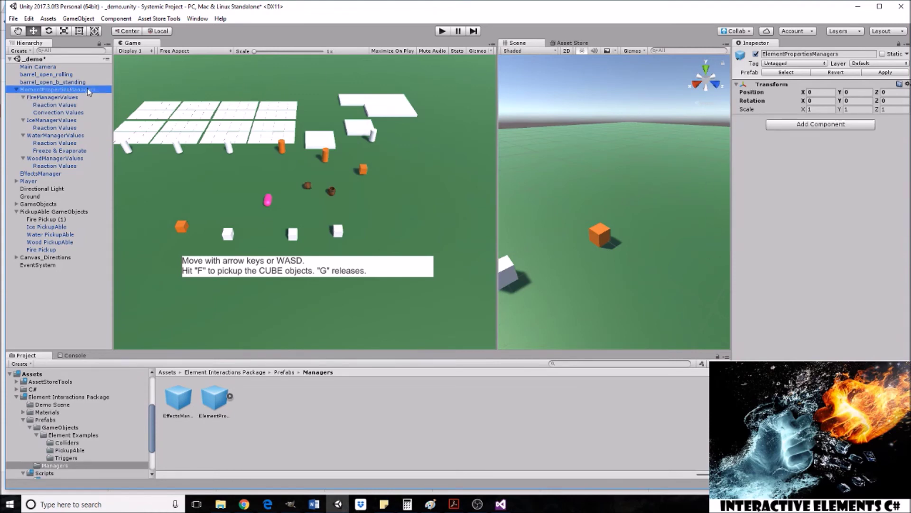
{"action": "left_click", "coordinate": [73, 97]}
{"action": "left_click", "coordinate": [70, 105]}
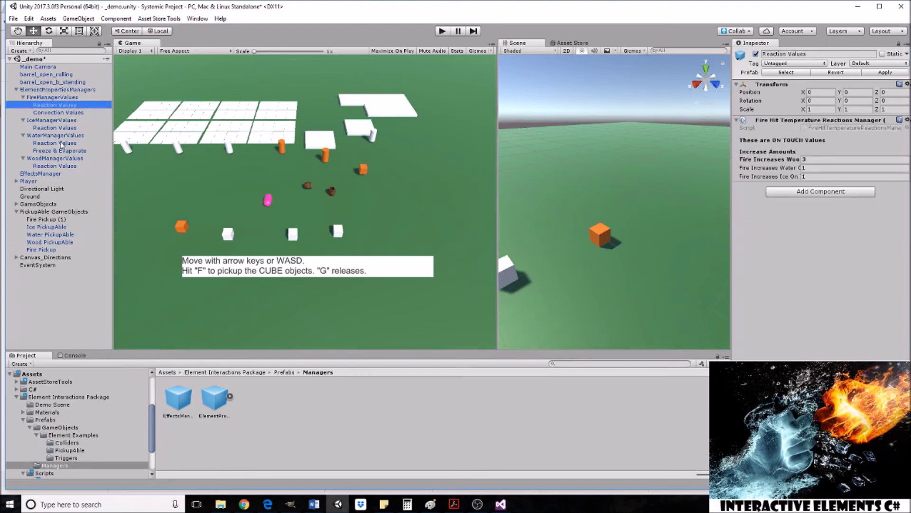